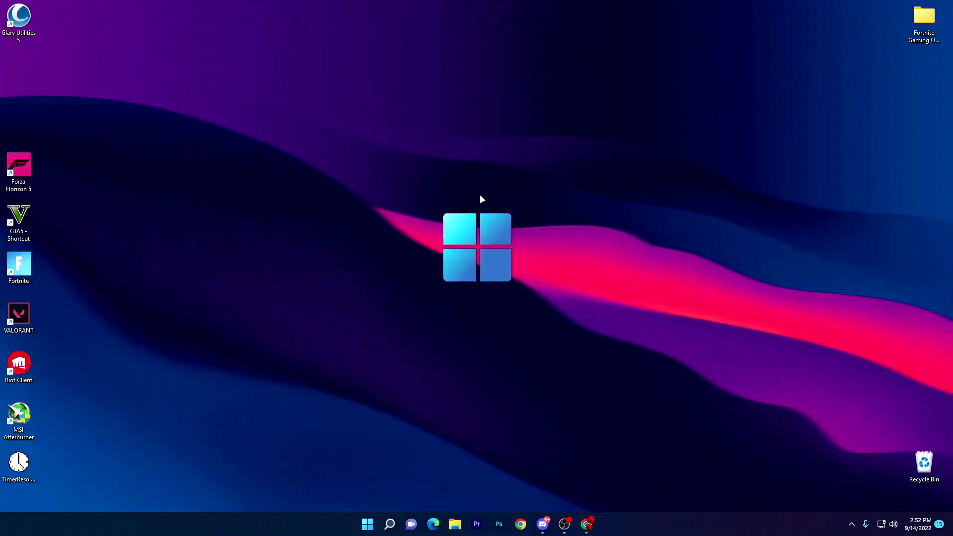
# Move the Glary Utilities 5 shortcut to the upper middle of the desktop, then deselect it
pyautogui.moveTo(18, 16); pyautogui.dragTo(397, 121)
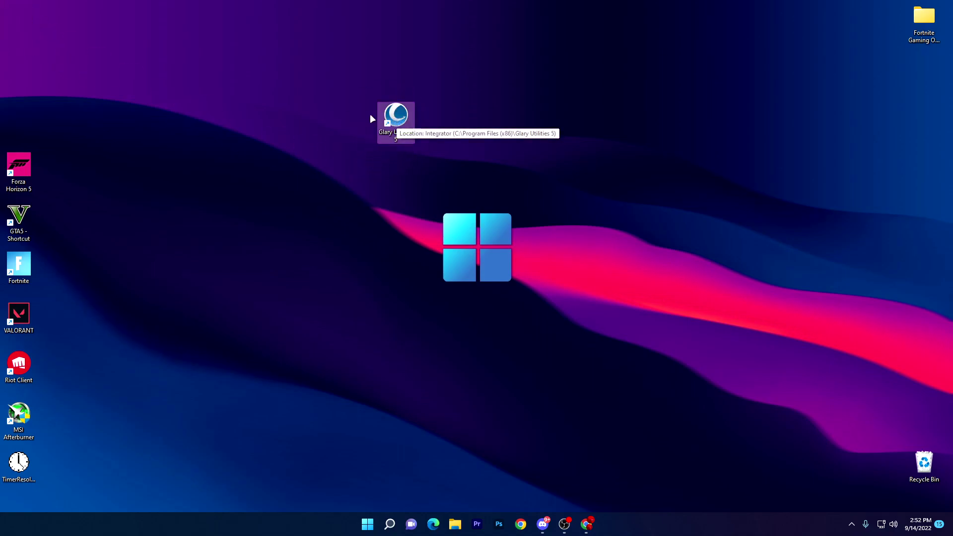
pyautogui.moveTo(349, 83); pyautogui.dragTo(459, 170)
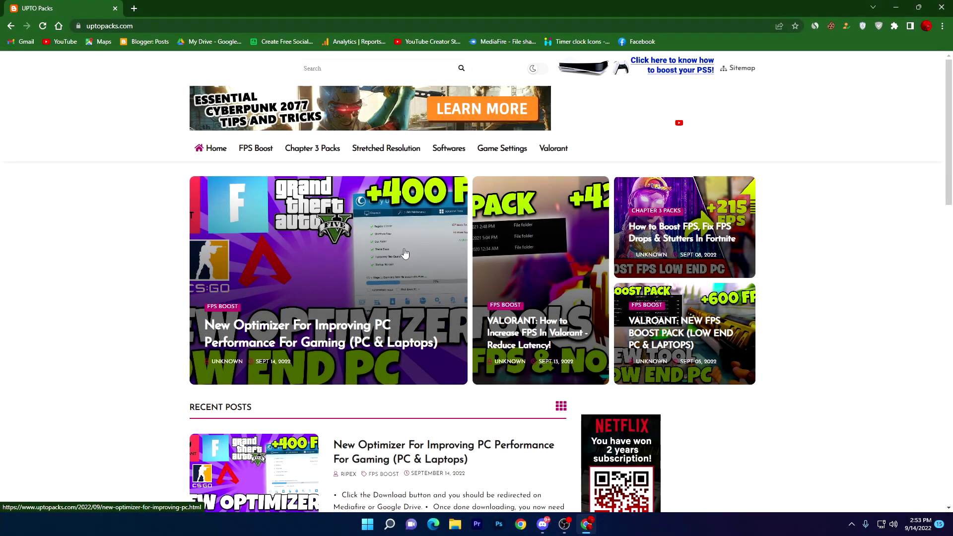
# Scroll the UPTO Packs homepage to the 'New Optimizer For Improving PC Performance For Gaming' post
pyautogui.scroll(-3, 275, 273)
pyautogui.scroll(3, 209, 187)
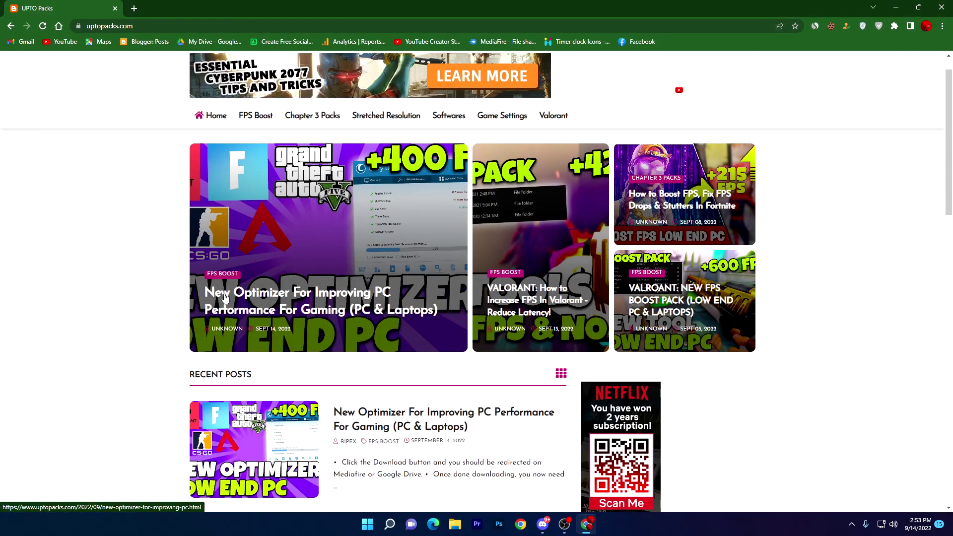
pyautogui.scroll(-3, 410, 240)
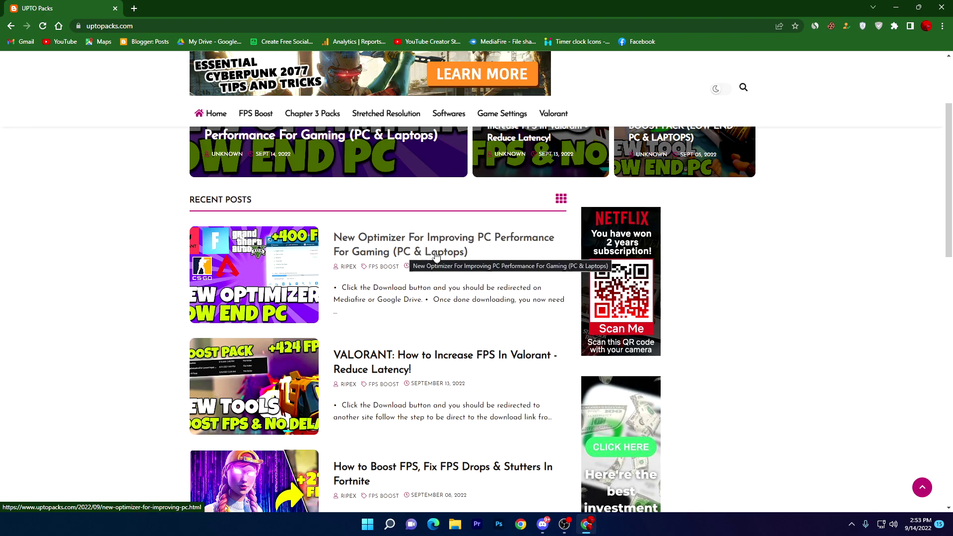
pyautogui.scroll(4, 392, 209)
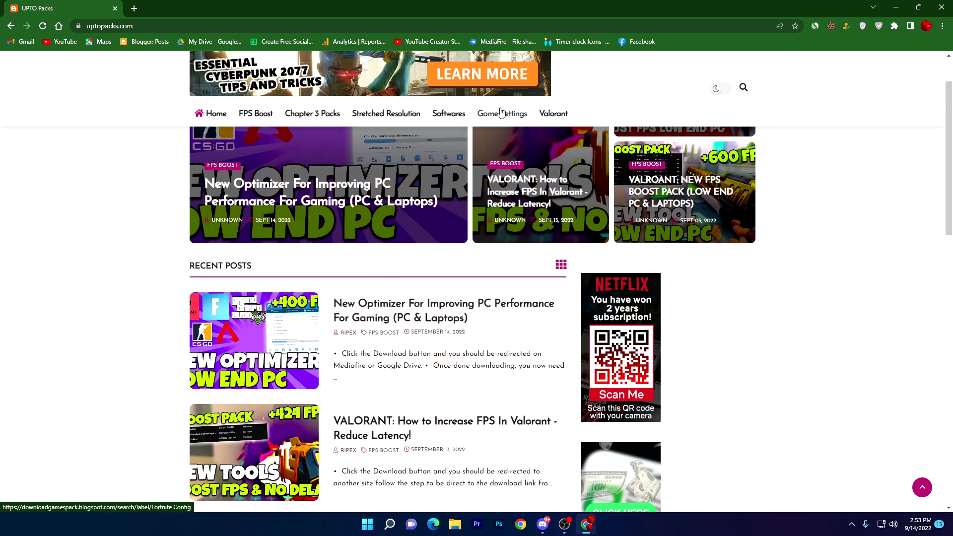
pyautogui.scroll(-5, 246, 232)
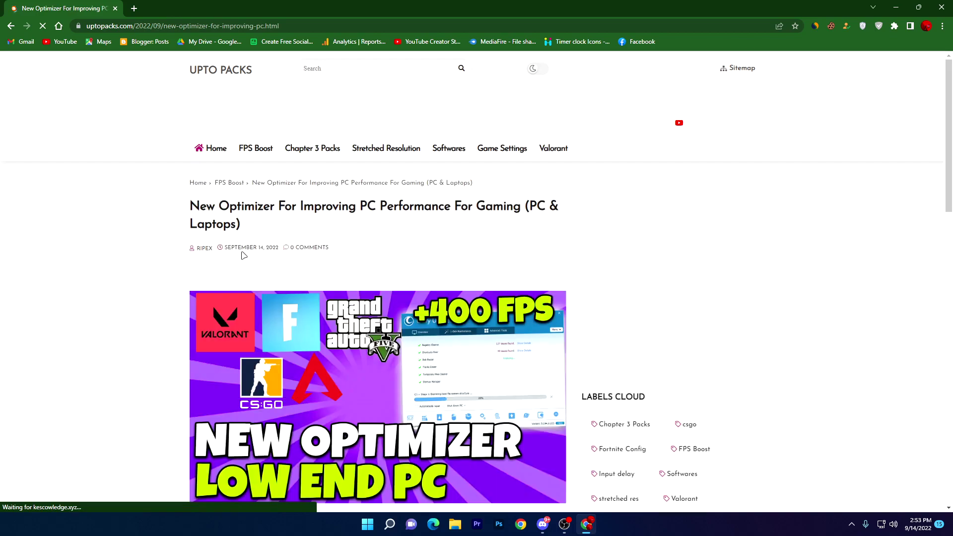
# Use the post's DOWNLOAD button to reach the Rekonise 'PC Optimizer For Gaming' unlock page
pyautogui.scroll(-4, 251, 253)
pyautogui.scroll(-3, 253, 253)
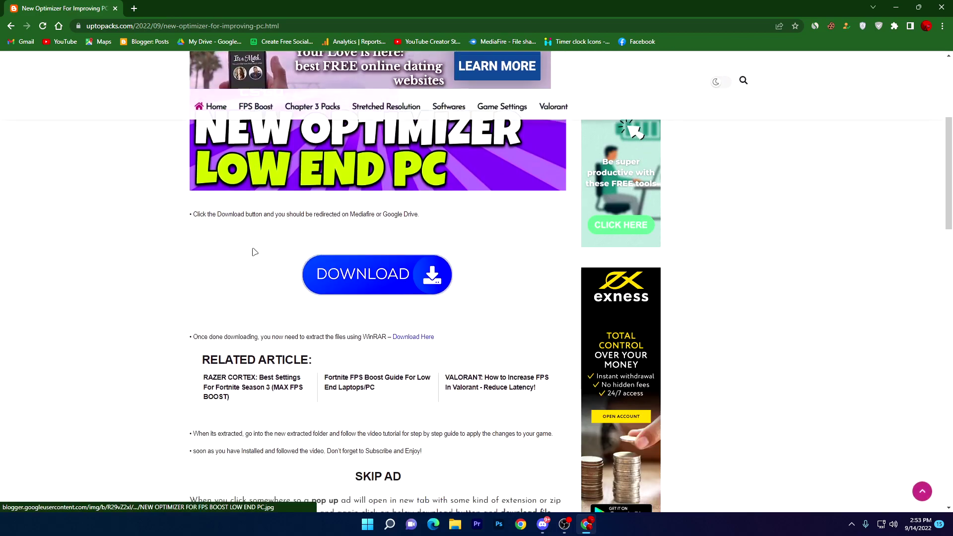
pyautogui.scroll(-4, 253, 252)
pyautogui.scroll(-2, 429, 212)
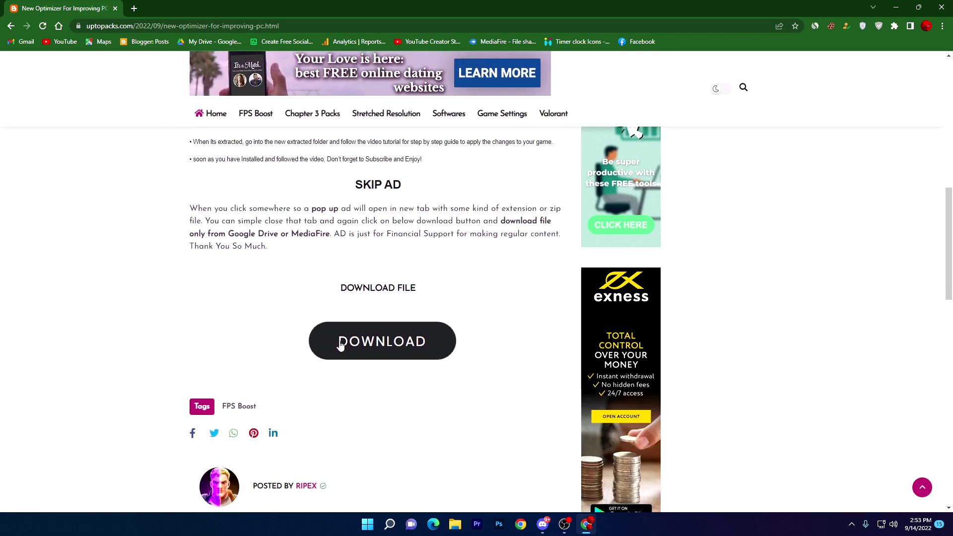
pyautogui.click(390, 343)
pyautogui.click(55, 5)
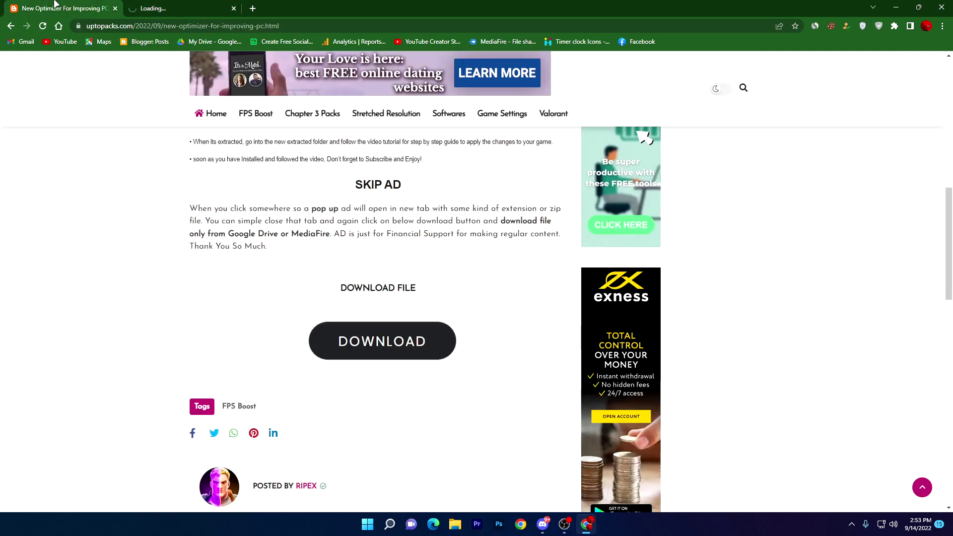
pyautogui.click(386, 340)
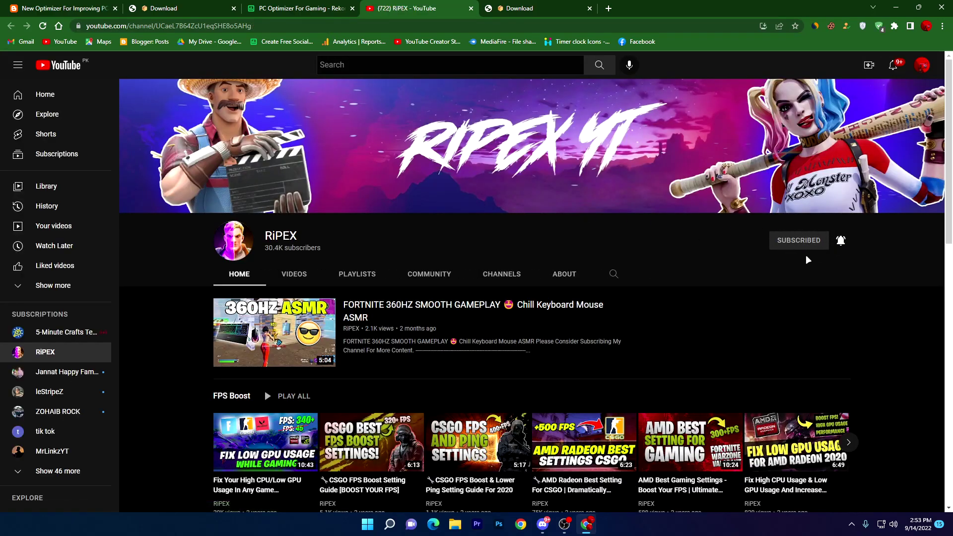
# Close the extra tabs, unlock the MediaFire gu5setup.exe link, and minimise Chrome to the desktop
pyautogui.click(472, 9)
pyautogui.click(472, 7)
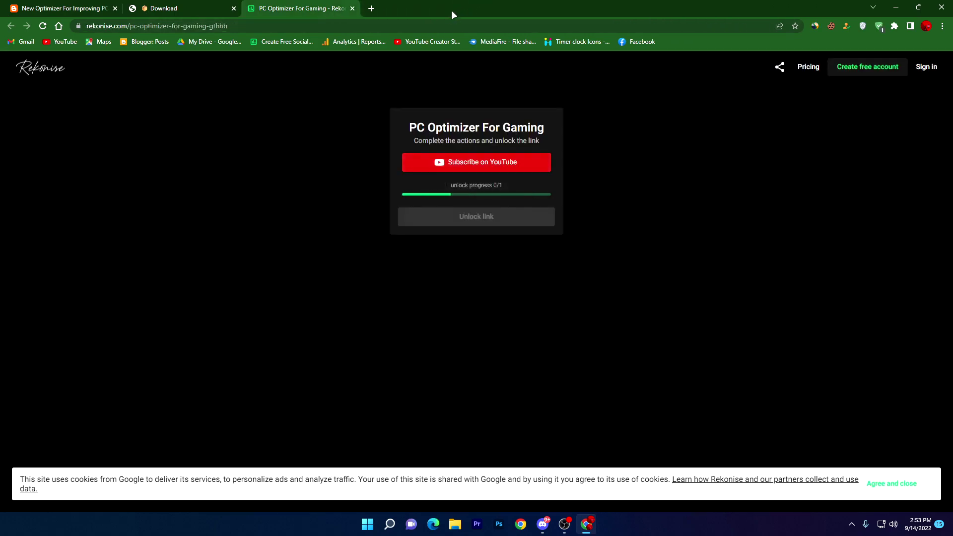
pyautogui.click(471, 227)
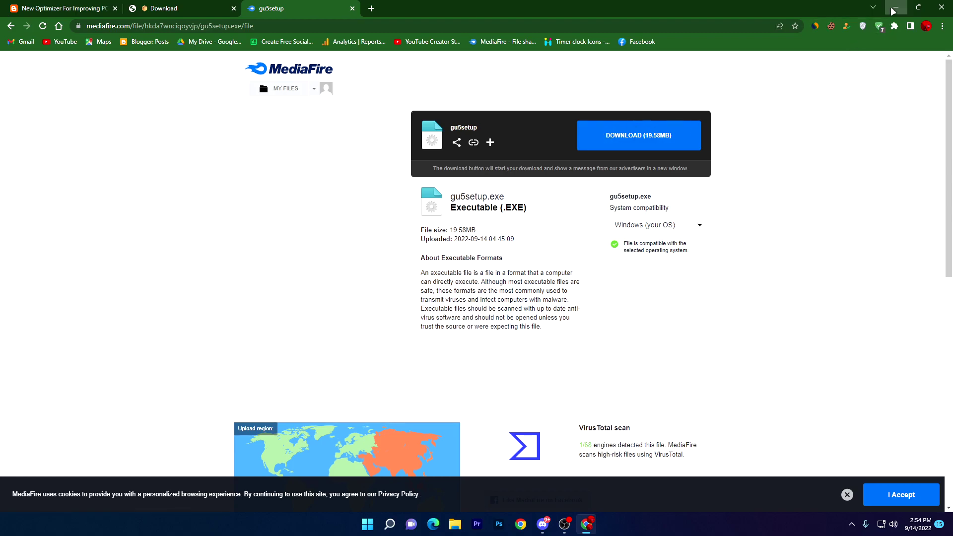
pyautogui.click(896, 7)
pyautogui.moveTo(338, 86); pyautogui.dragTo(501, 175)
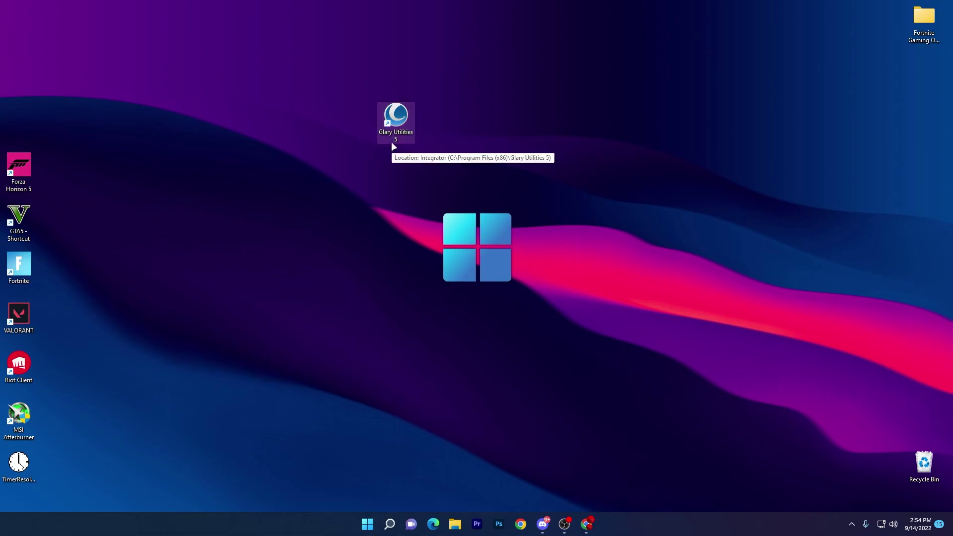
# Launch Glary Utilities 5 from its desktop shortcut and approve the administrator prompt
pyautogui.doubleClick(398, 121)
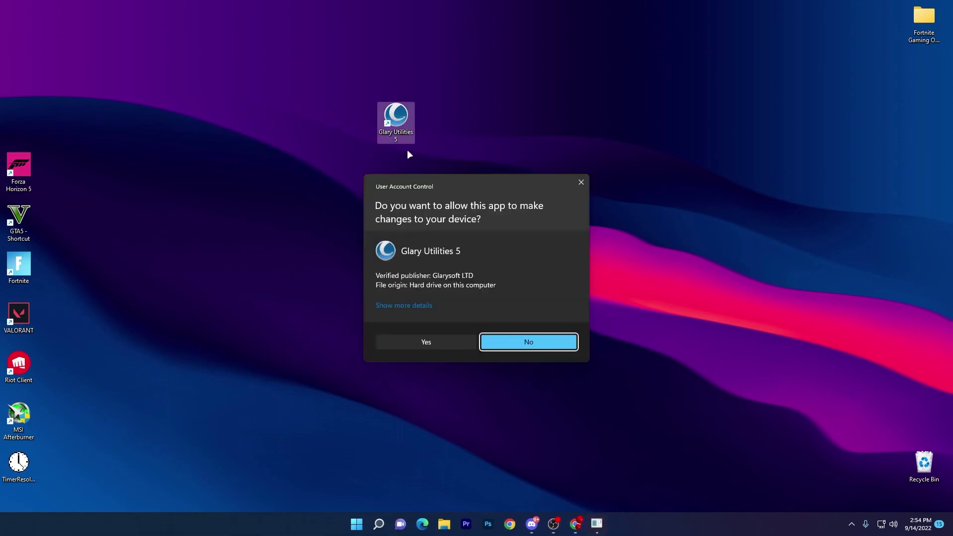
pyautogui.click(428, 343)
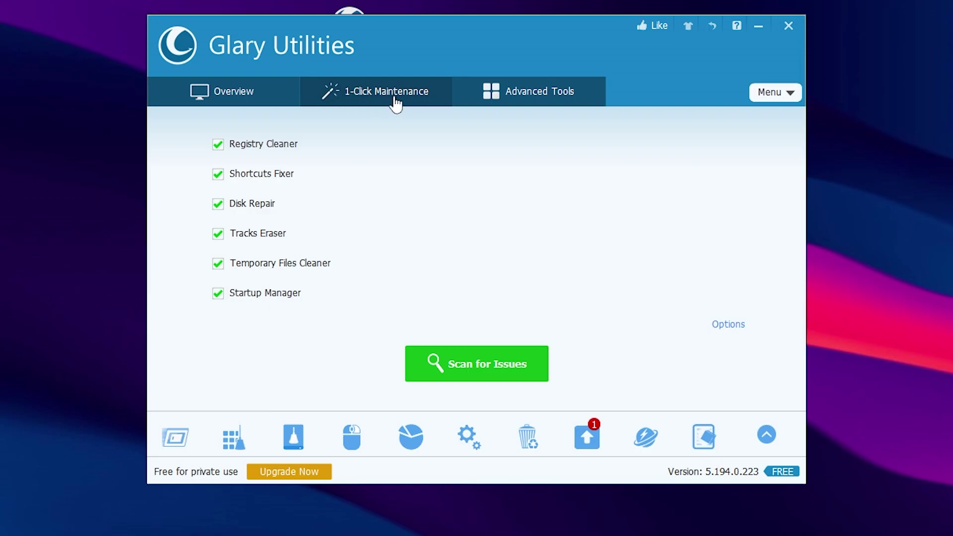
# Scan in 1-Click Maintenance, allowing Chrome to close, finding 129 registry issues and 7.25 GB temp files
pyautogui.click(511, 97)
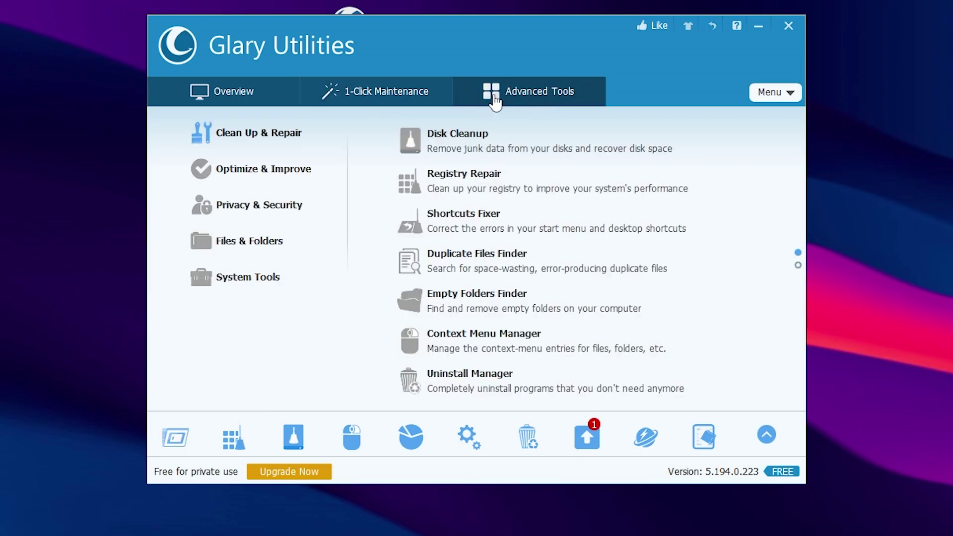
pyautogui.click(257, 99)
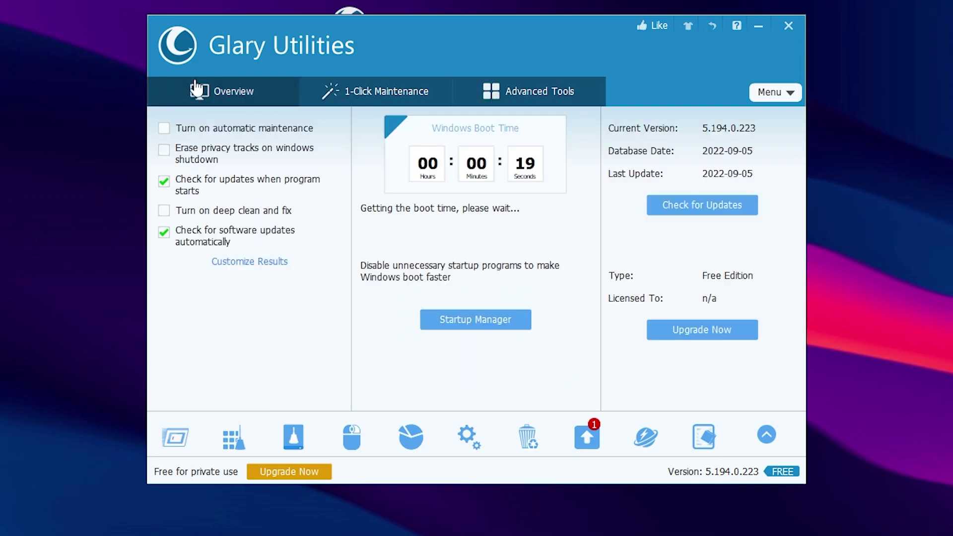
pyautogui.click(369, 105)
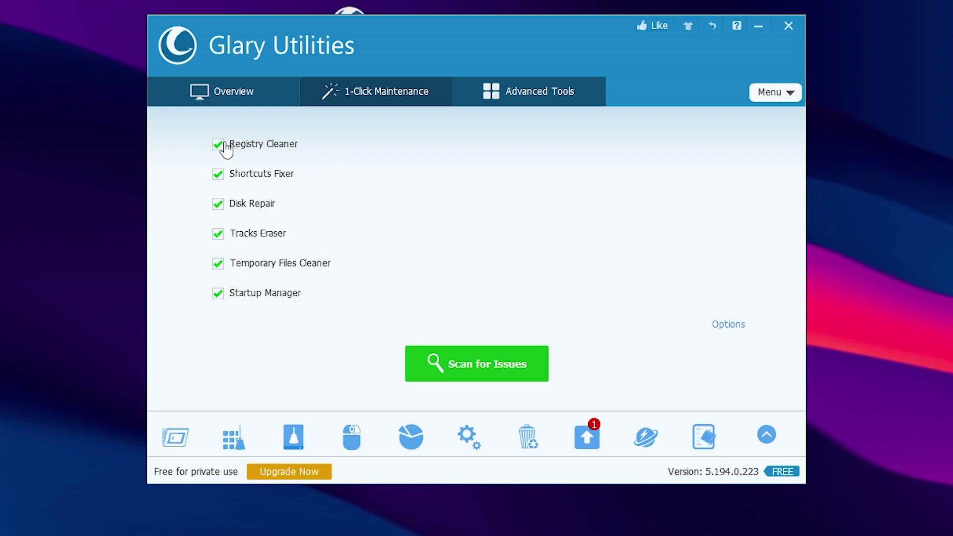
pyautogui.click(479, 372)
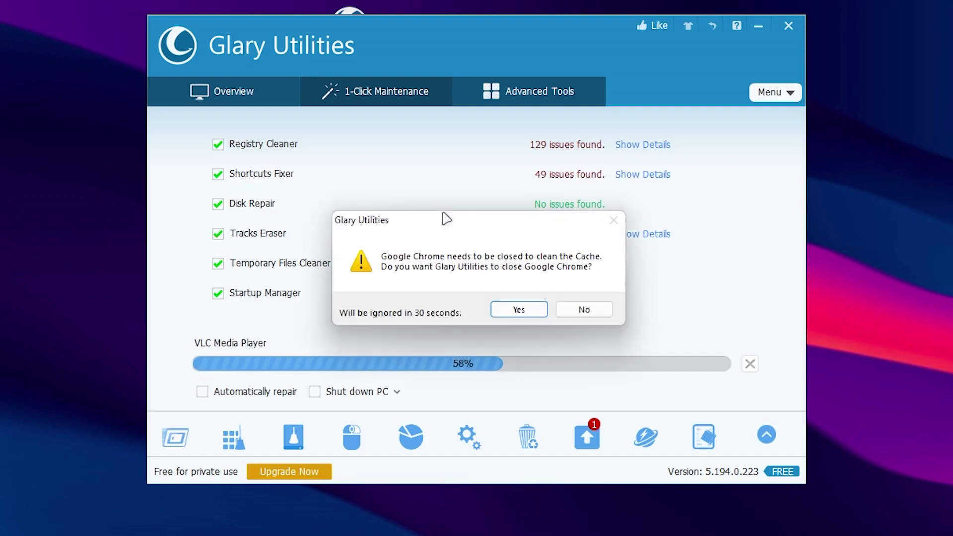
pyautogui.moveTo(386, 219); pyautogui.dragTo(430, 189)
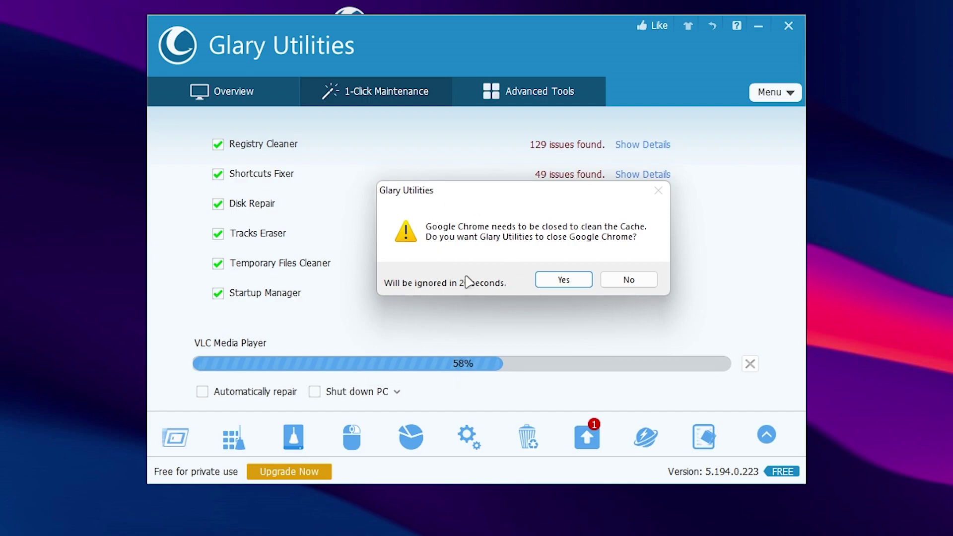
pyautogui.click(555, 283)
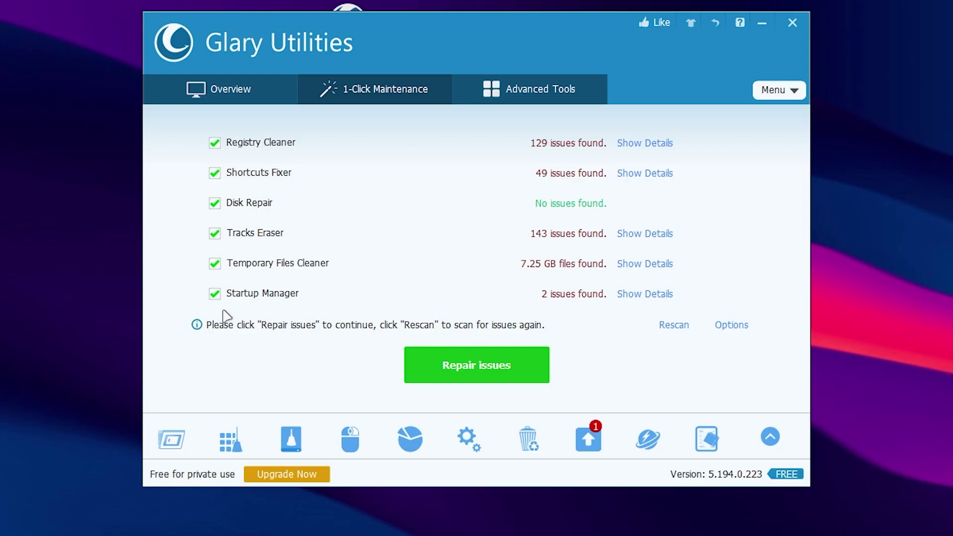
# Review the two Startup Manager entries, then repair all found issues
pyautogui.click(646, 293)
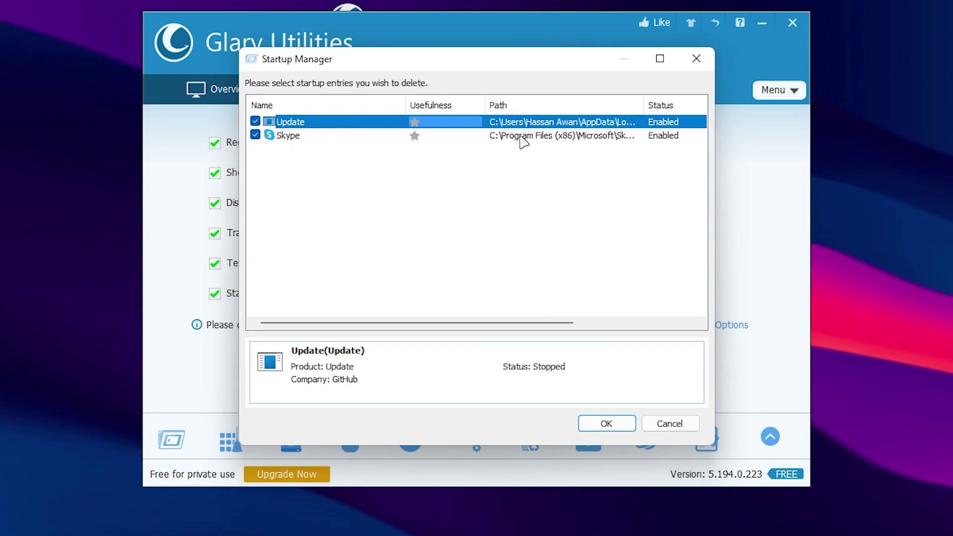
pyautogui.click(696, 58)
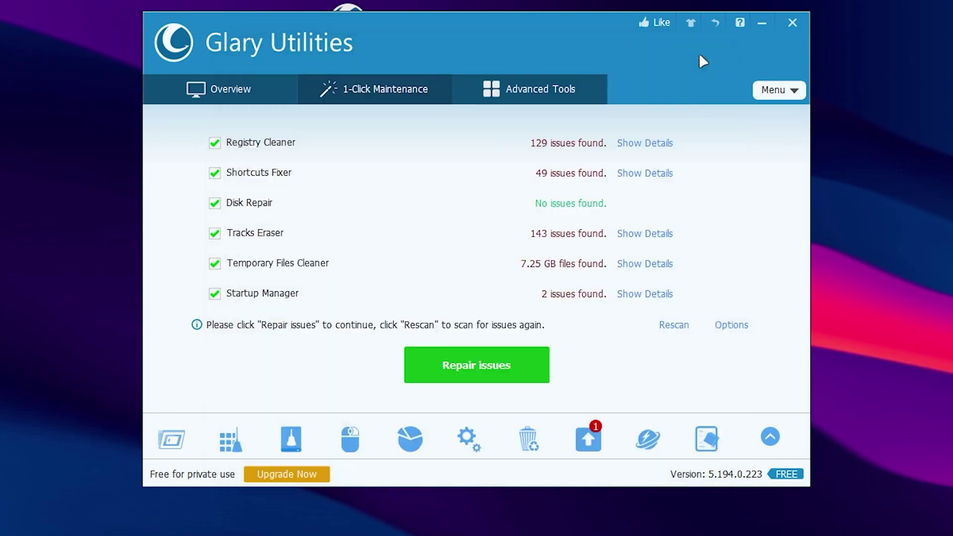
pyautogui.click(484, 378)
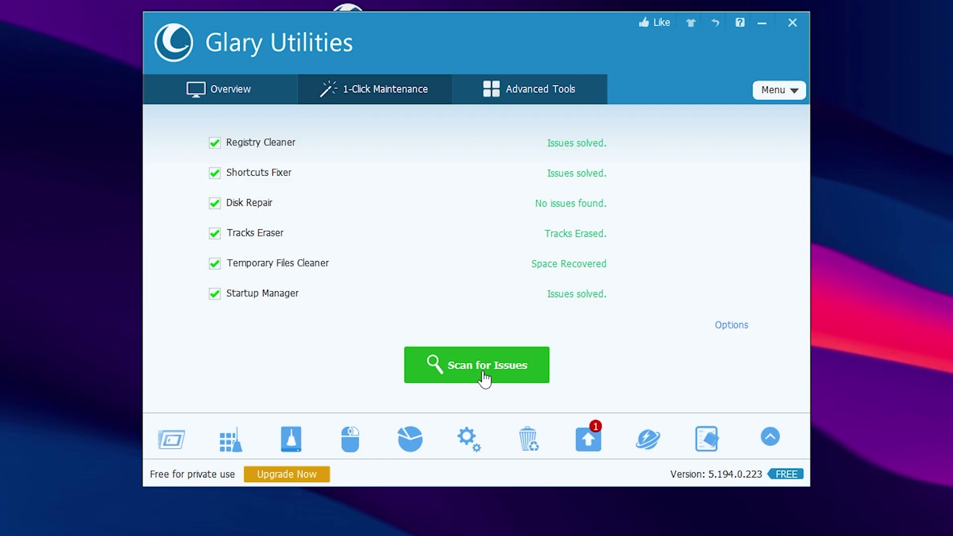
pyautogui.click(225, 92)
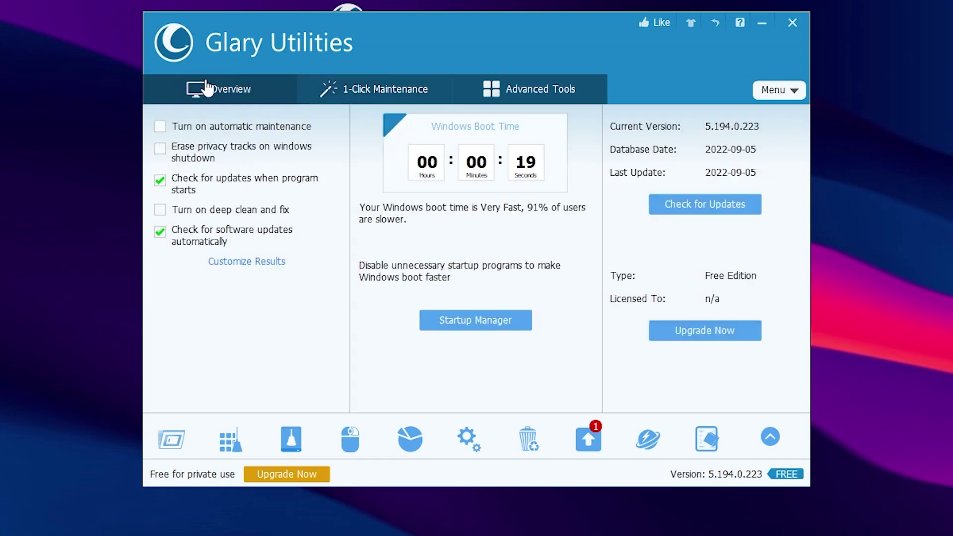
pyautogui.click(171, 447)
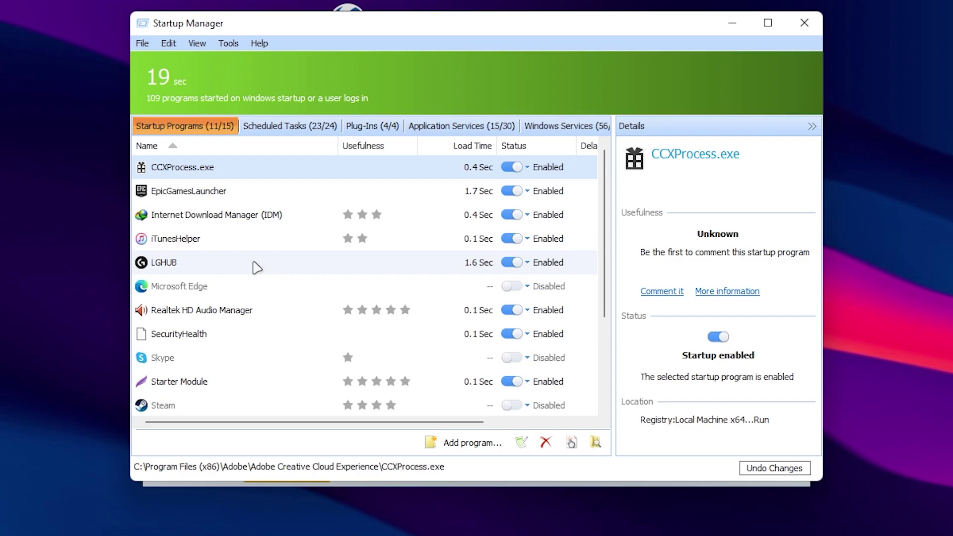
pyautogui.scroll(-2, 293, 332)
pyautogui.scroll(-2, 291, 334)
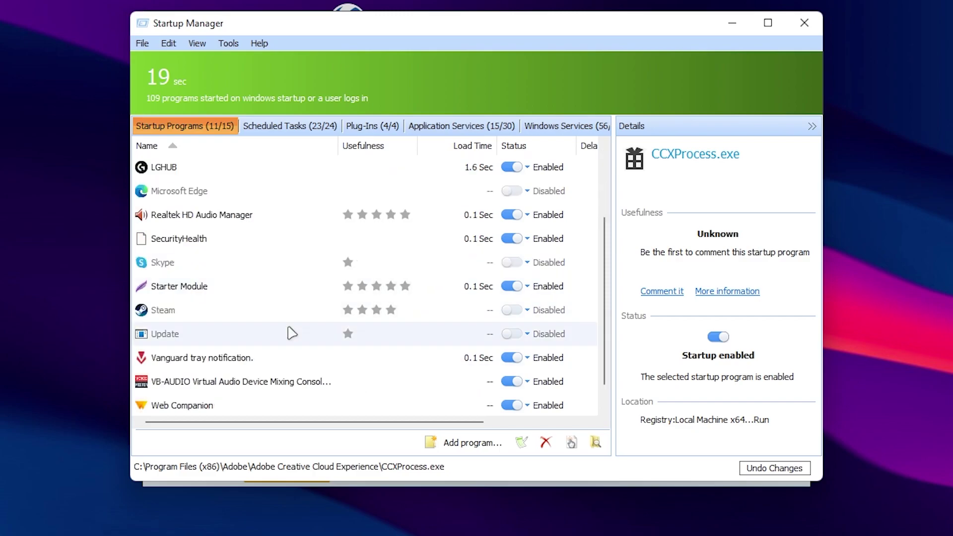
pyautogui.click(805, 23)
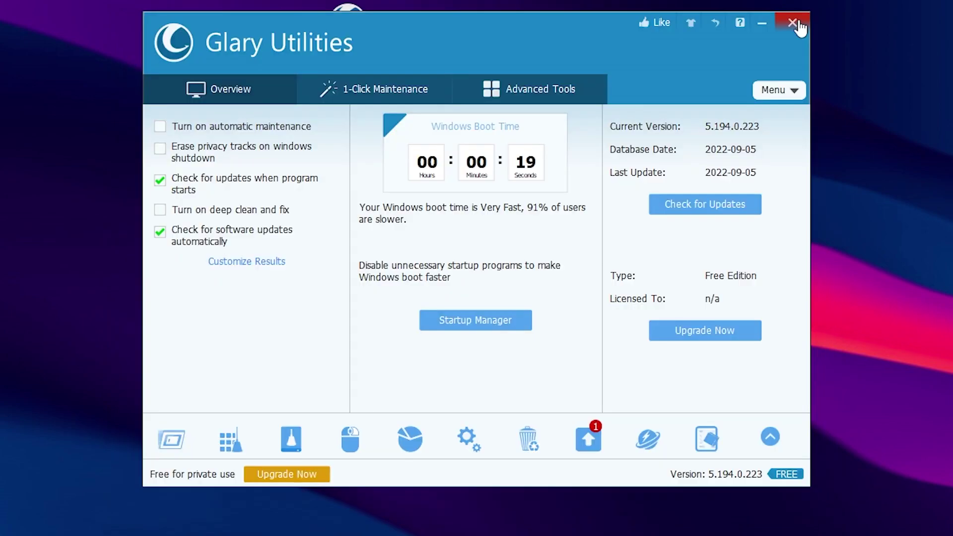
pyautogui.click(383, 89)
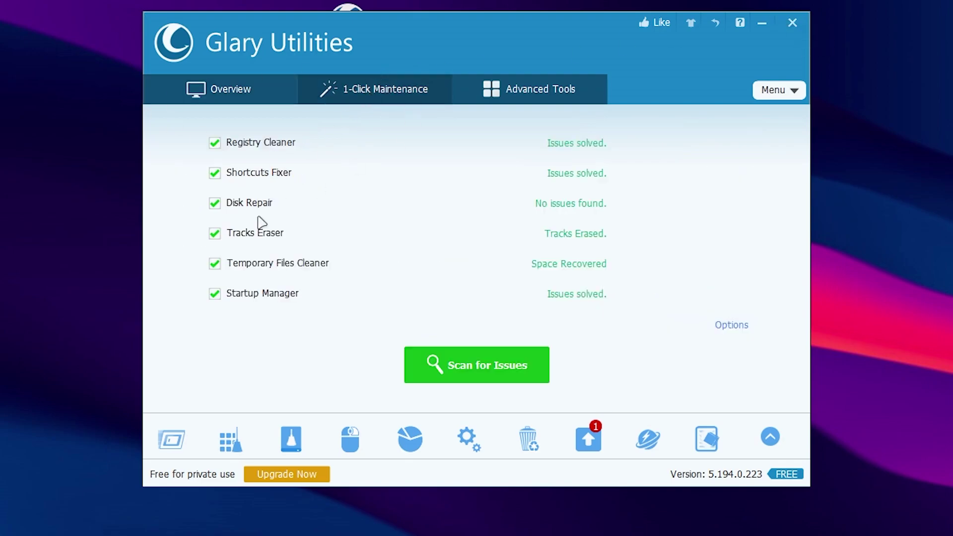
# Close the Glary Utilities window from its title-bar X
pyautogui.click(792, 23)
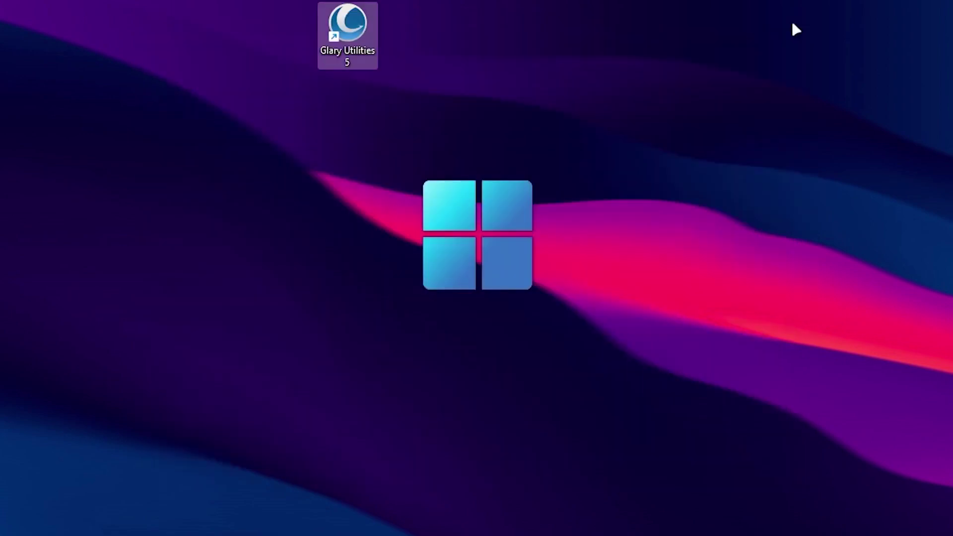